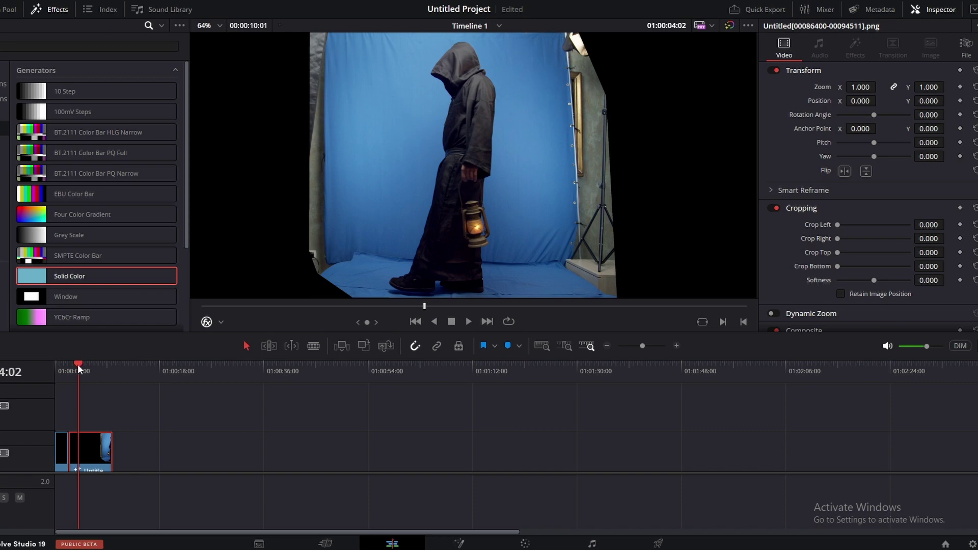
# - Save the empty blue-screen frame at the timeline start from Fusion as cleanplate in PNG format, replacing the existing file
pyautogui.moveTo(77, 364); pyautogui.dragTo(55, 371)
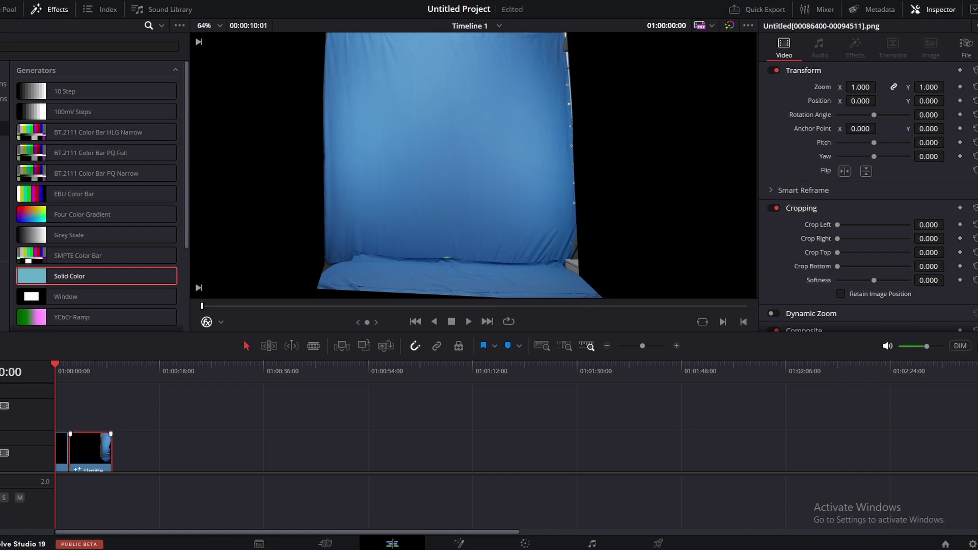
pyautogui.click(460, 544)
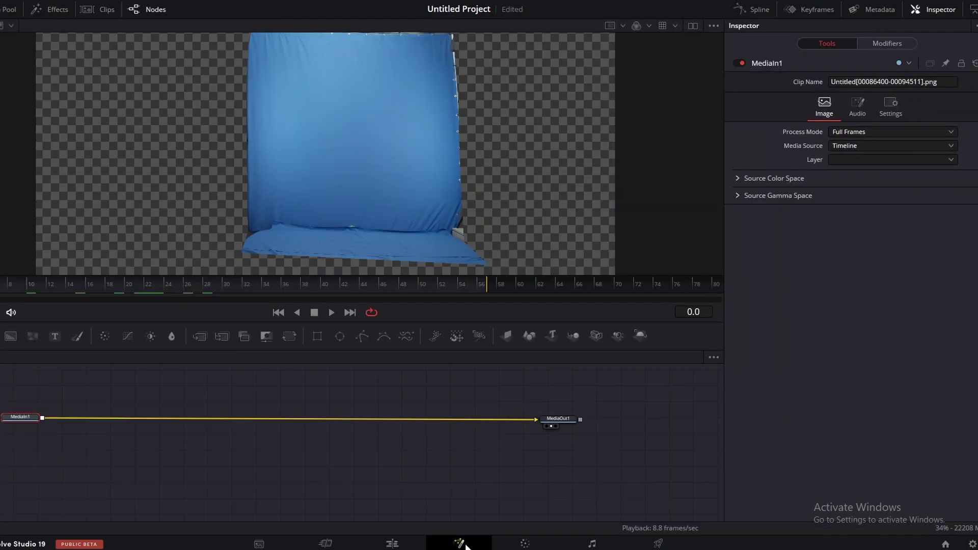
pyautogui.rightClick(312, 115)
pyautogui.click(367, 202)
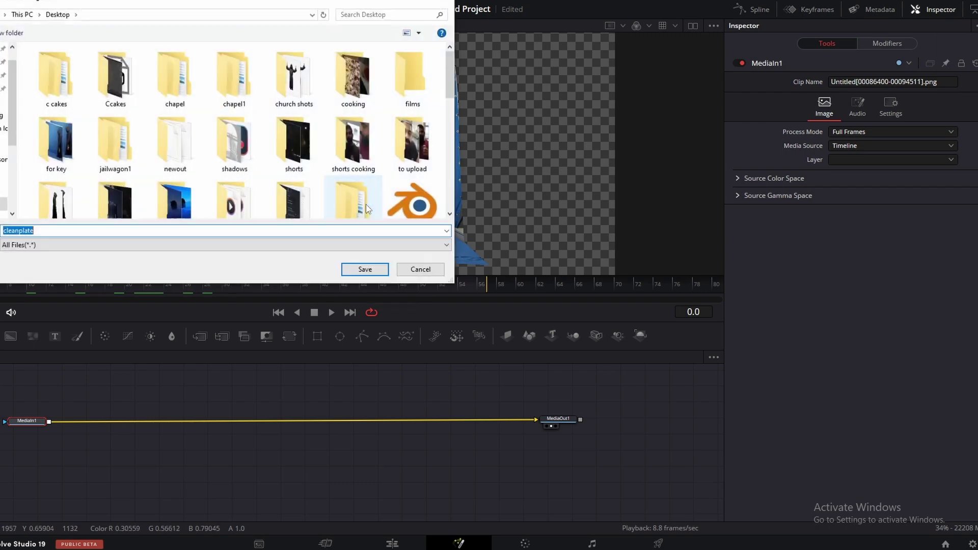
pyautogui.write('cleanplate')
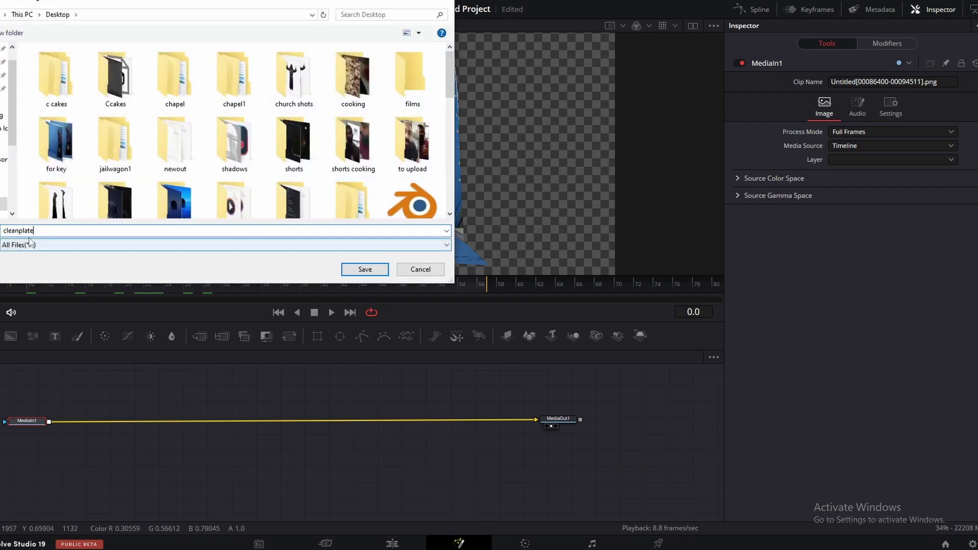
pyautogui.click(47, 247)
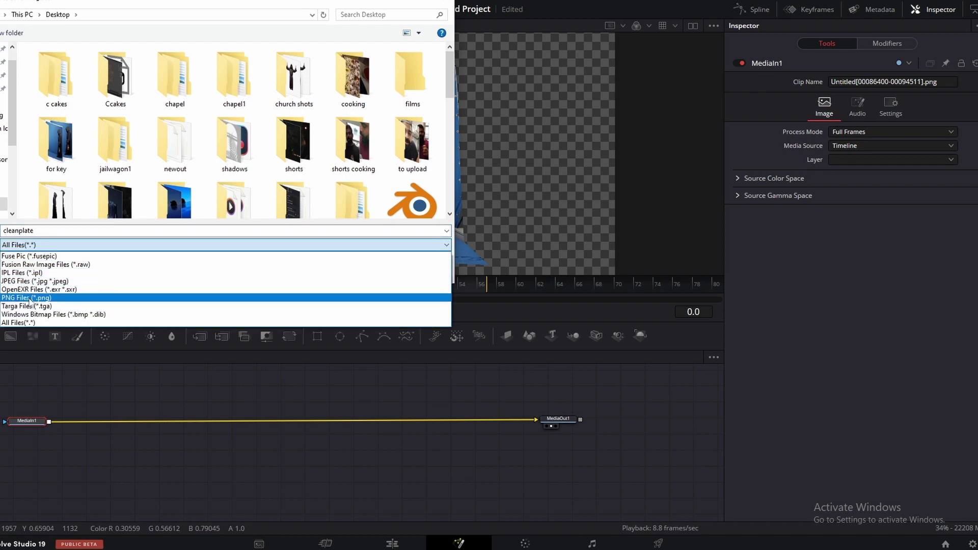
pyautogui.click(26, 298)
pyautogui.click(365, 269)
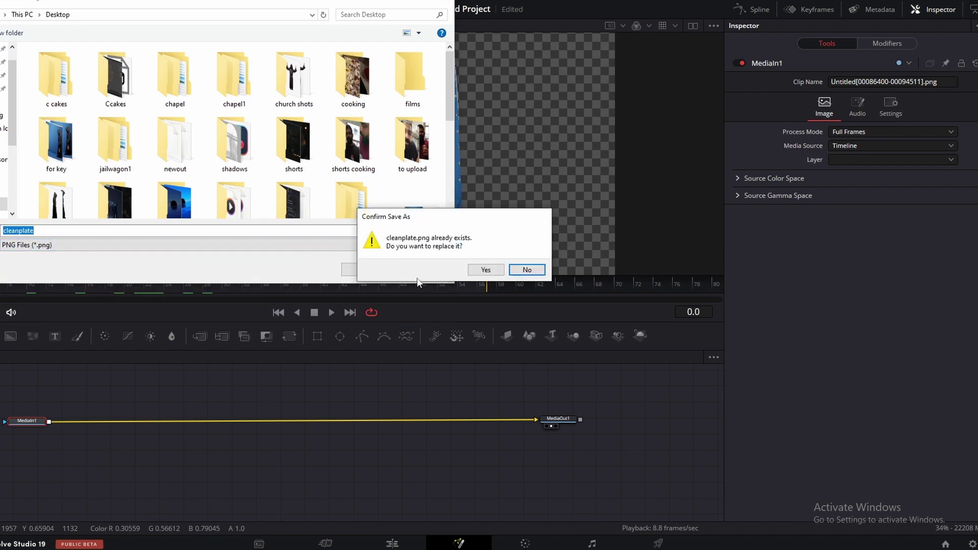
pyautogui.click(486, 268)
# - Move the timeline playhead to the clip of the hooded figure seen from behind and open that clip in Fusion
pyautogui.click(395, 544)
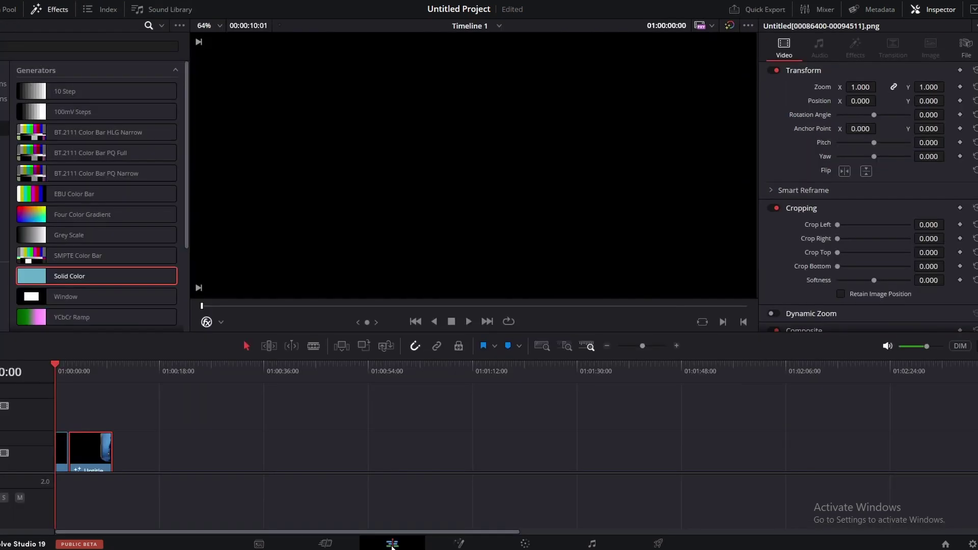
pyautogui.click(85, 370)
pyautogui.moveTo(87, 374); pyautogui.dragTo(93, 371)
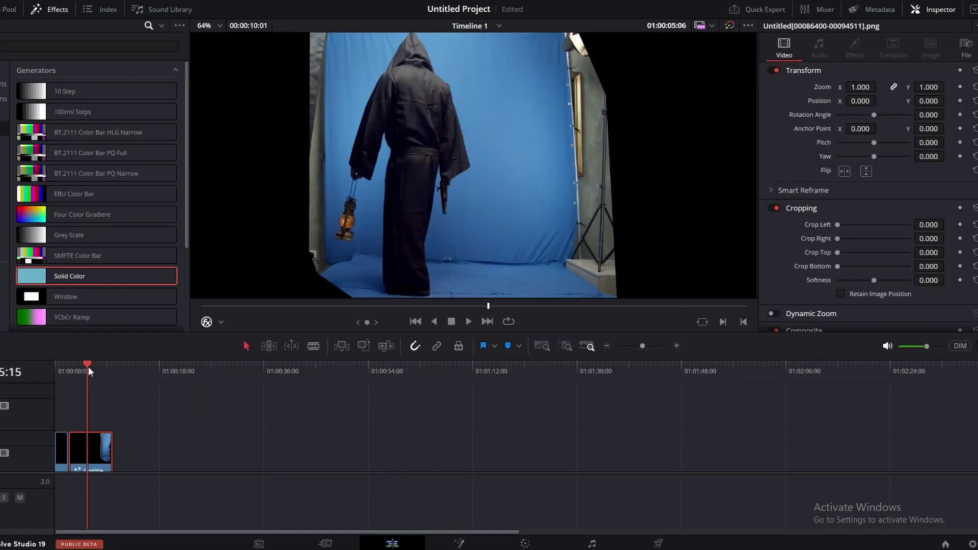
pyautogui.click(459, 544)
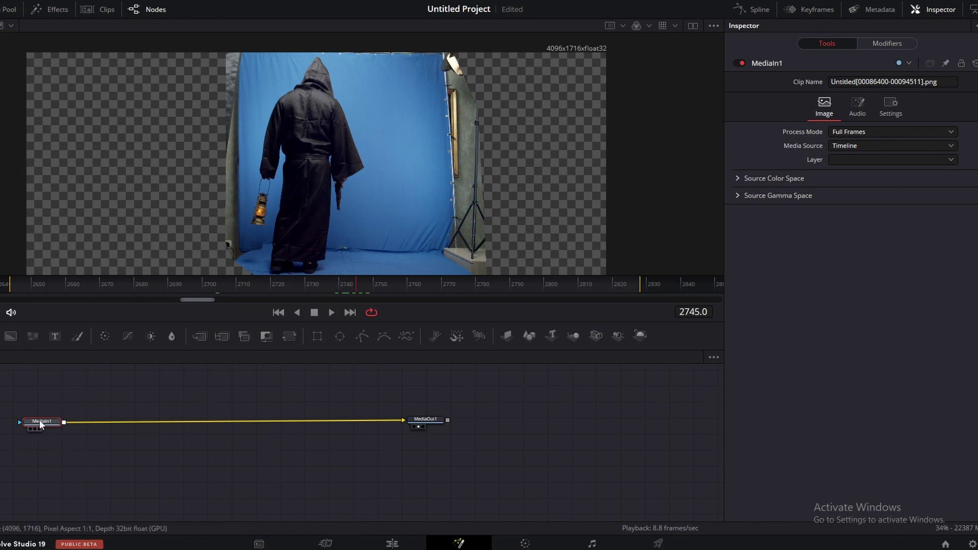
# - Add a Noise Reduction node directly after the MediaIn1 node
pyautogui.moveTo(41, 420)
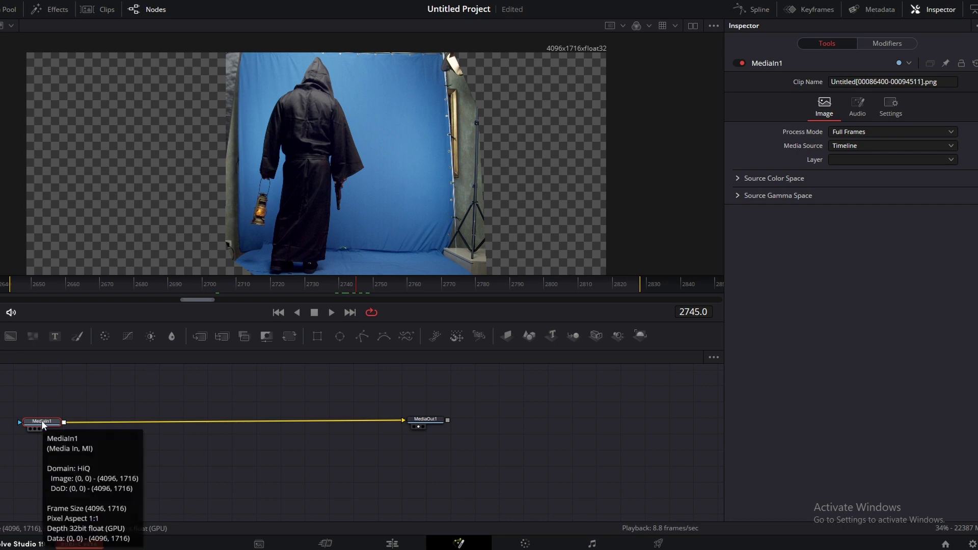
pyautogui.hotkey('shift', 'space')
pyautogui.write('noi')
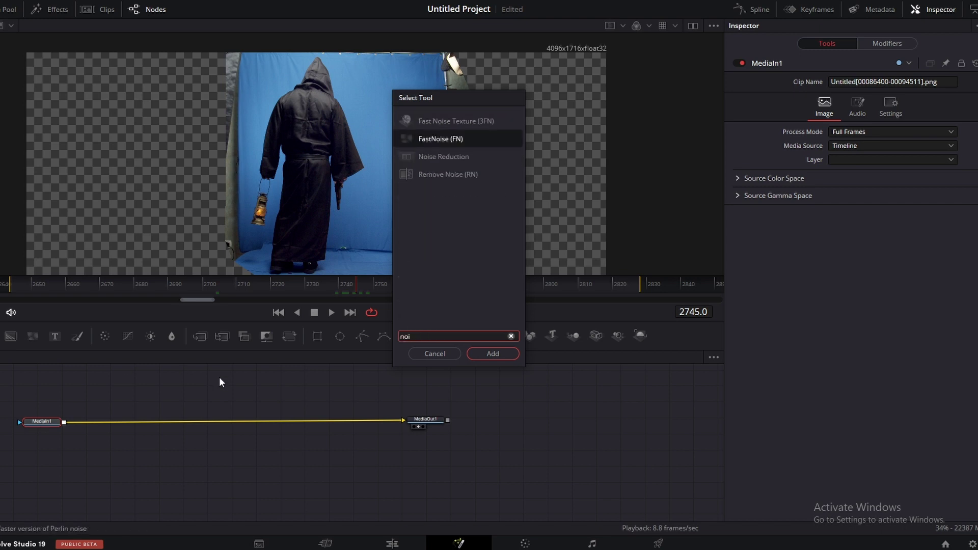
pyautogui.click(443, 156)
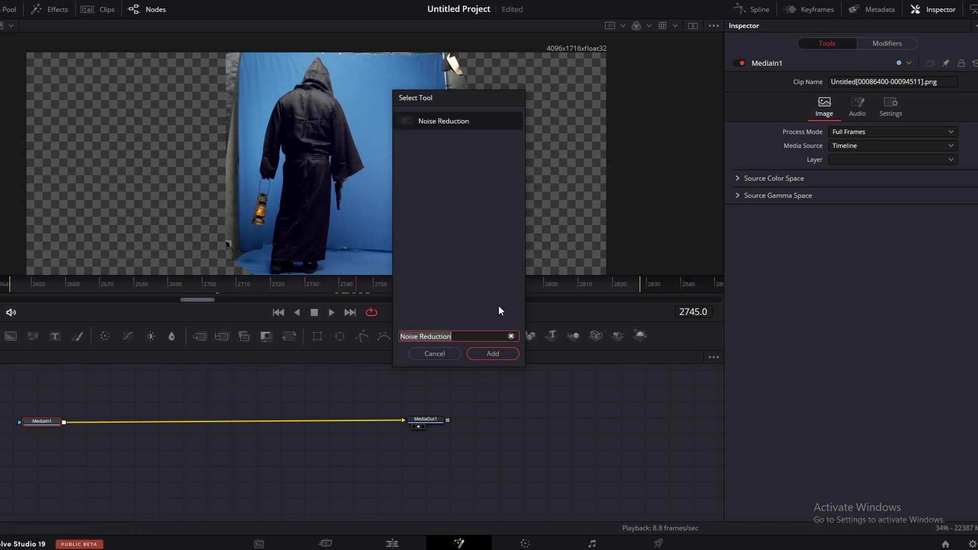
pyautogui.click(484, 353)
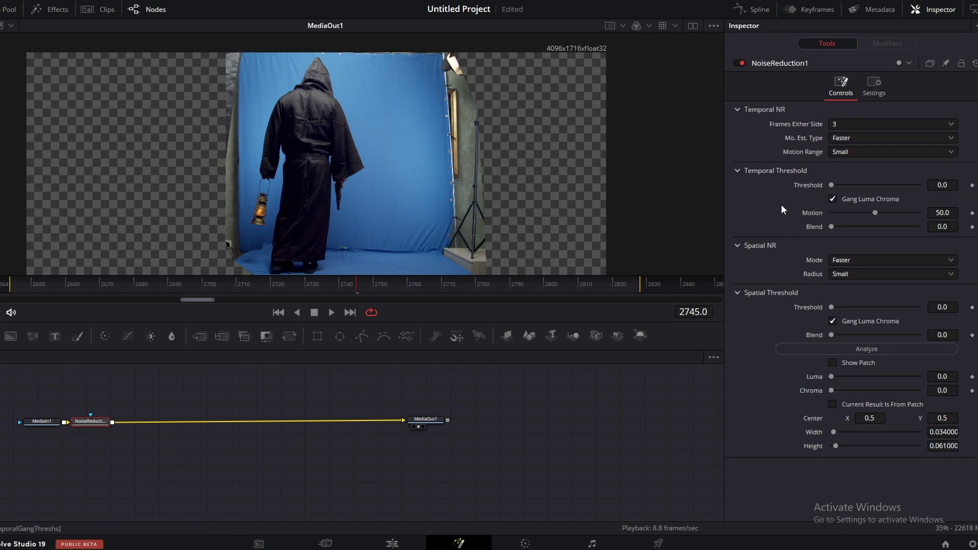
# - Set temporal noise reduction to 5 frames either side with Better motion estimation, and ungang its thresholds to luma 15.8 and chroma 57.6
pyautogui.click(860, 125)
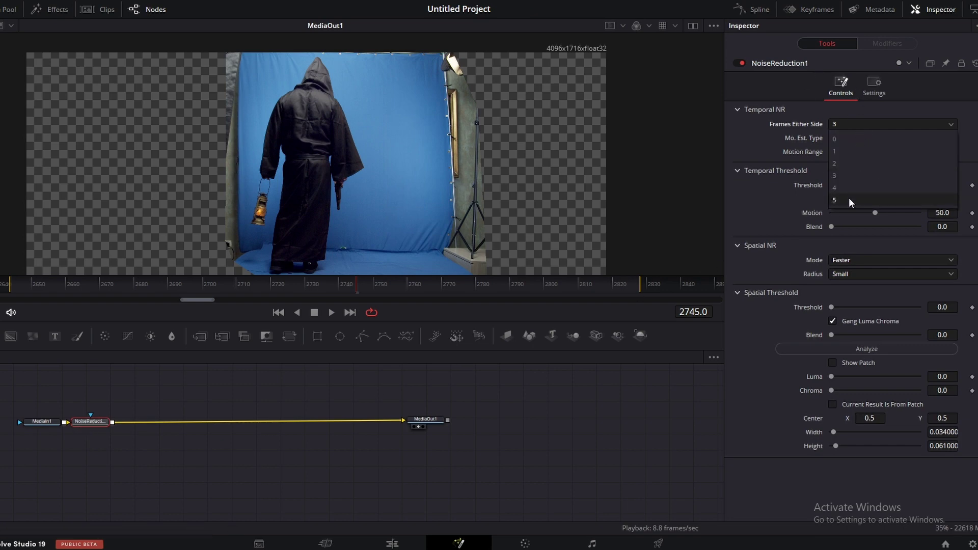
pyautogui.click(849, 198)
pyautogui.click(855, 138)
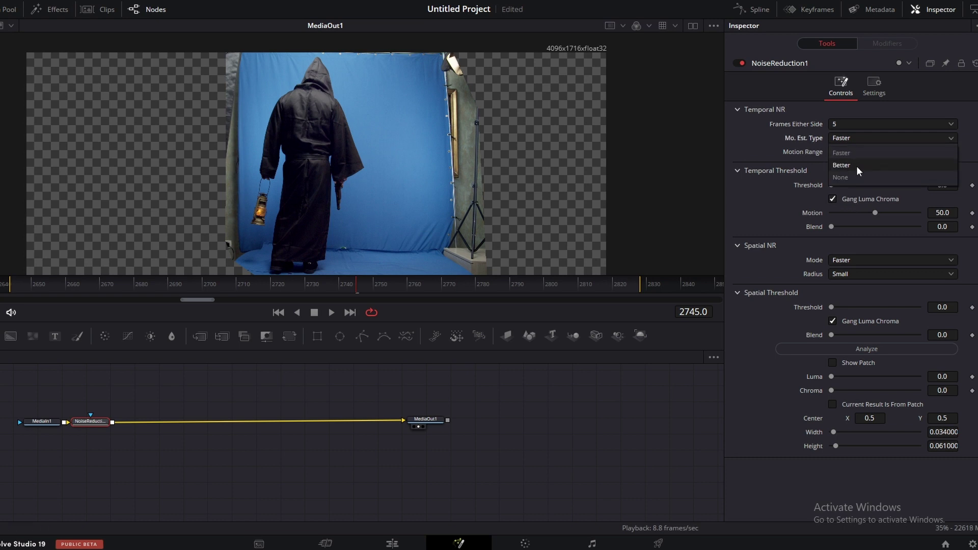
pyautogui.click(857, 166)
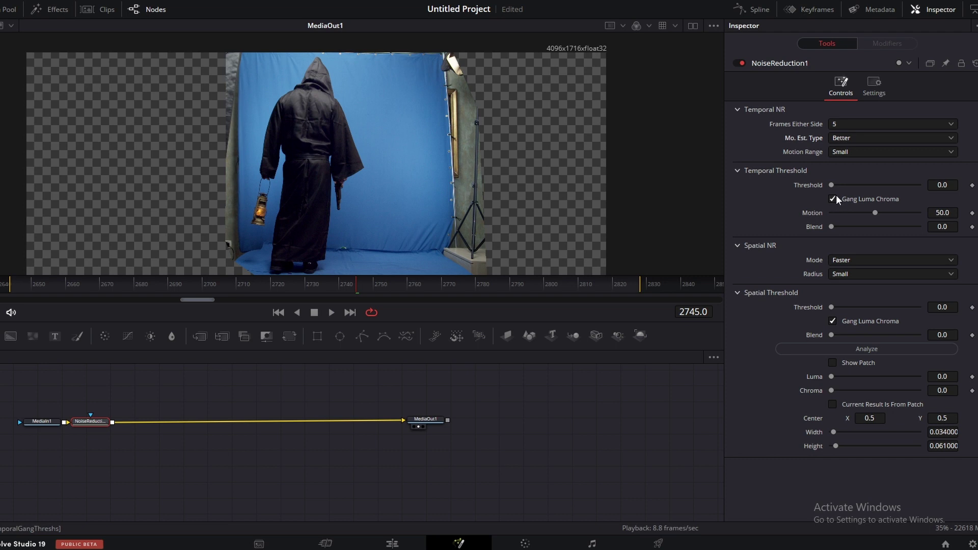
pyautogui.click(833, 198)
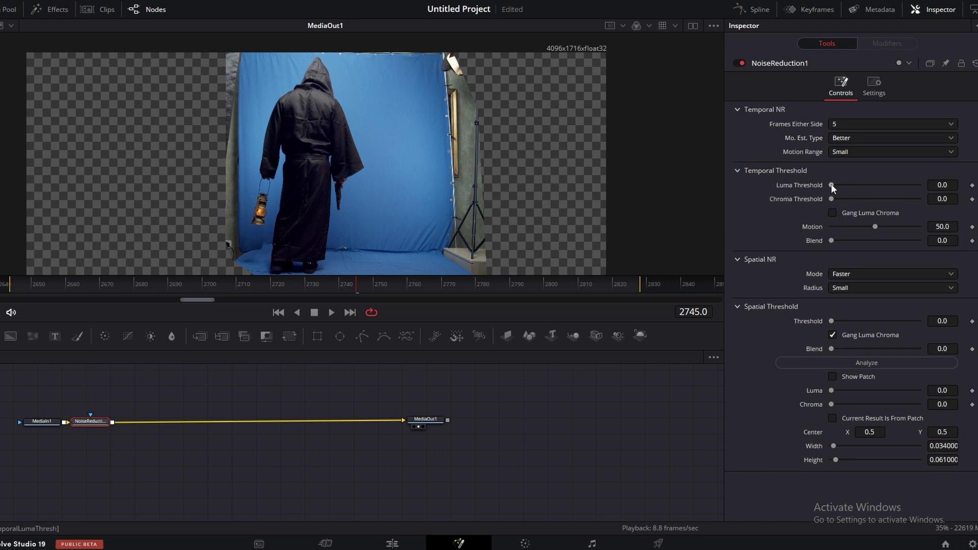
pyautogui.moveTo(831, 183); pyautogui.dragTo(881, 200)
# - Compare the robe and blue screen up close with the noise reduction disabled and enabled
pyautogui.scroll(5, 196, 136)
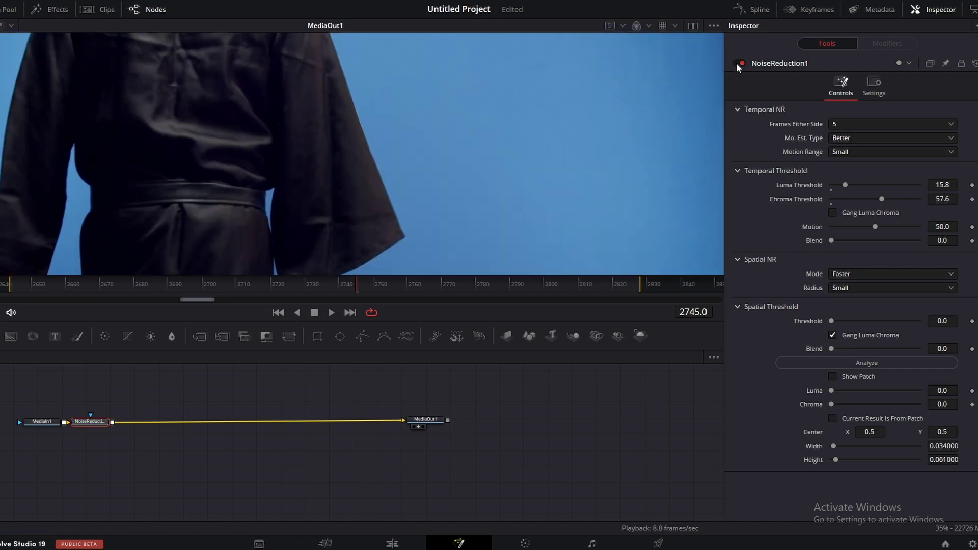
pyautogui.click(741, 64)
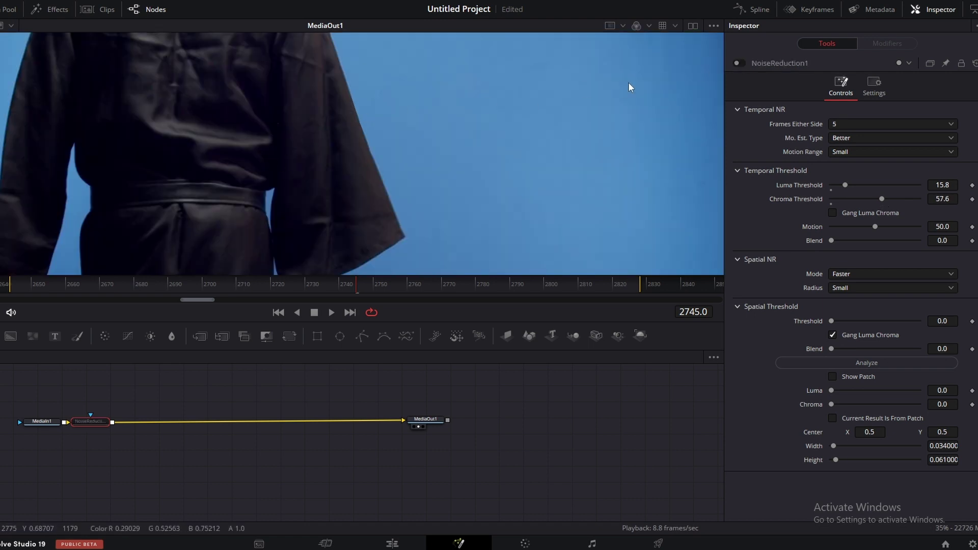
pyautogui.click(741, 63)
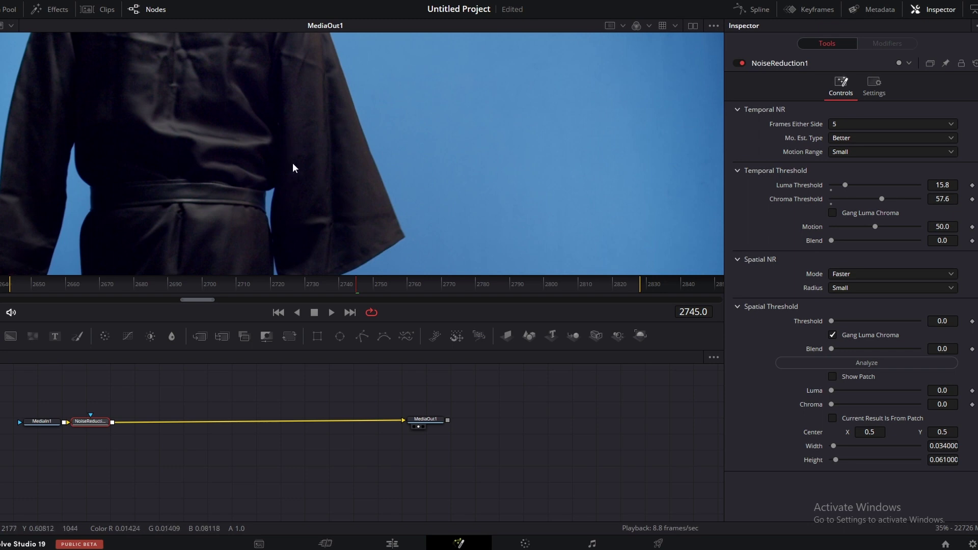
pyautogui.scroll(-3, 292, 168)
pyautogui.hotkey('ctrl', 'f')
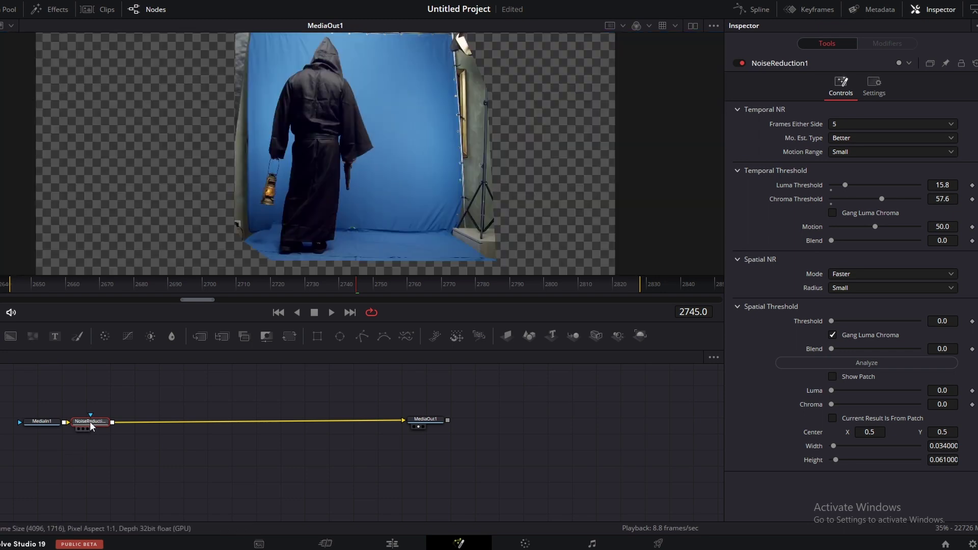
# - Add a Delta Keyer node after the Noise Reduction node
pyautogui.hotkey('shift', 'space')
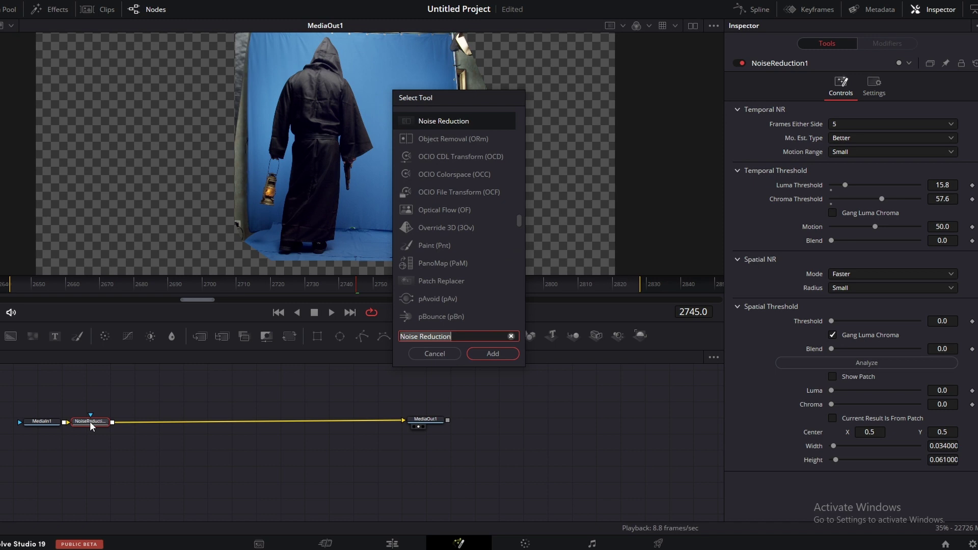
pyautogui.write('delta')
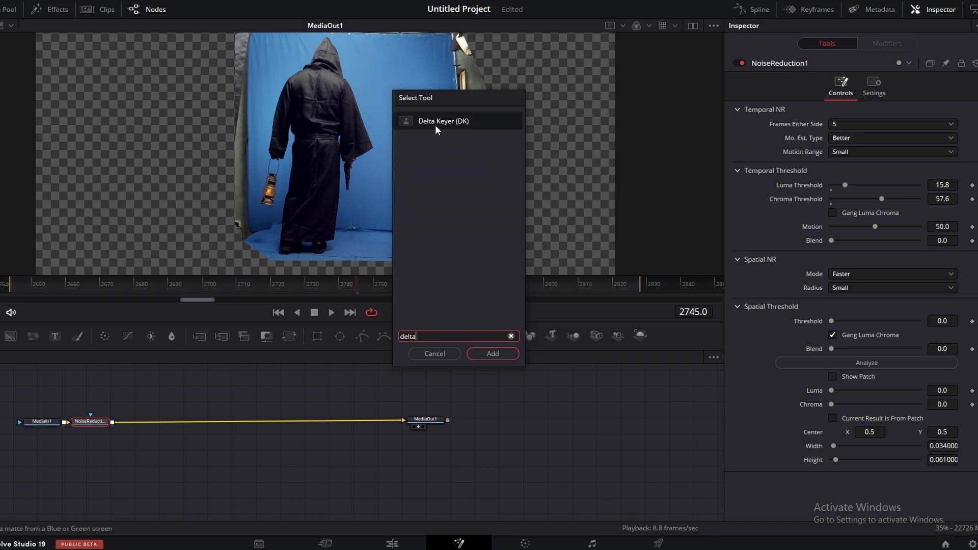
pyautogui.click(435, 123)
pyautogui.click(495, 354)
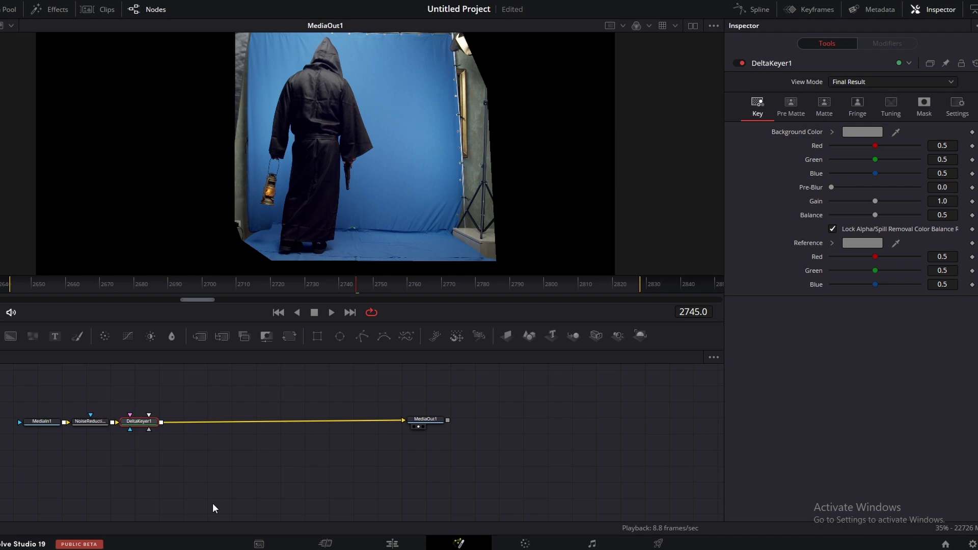
# - Bring the cleanplate image from the Desktop folder into the node graph using File Explorer
pyautogui.press('super+e')
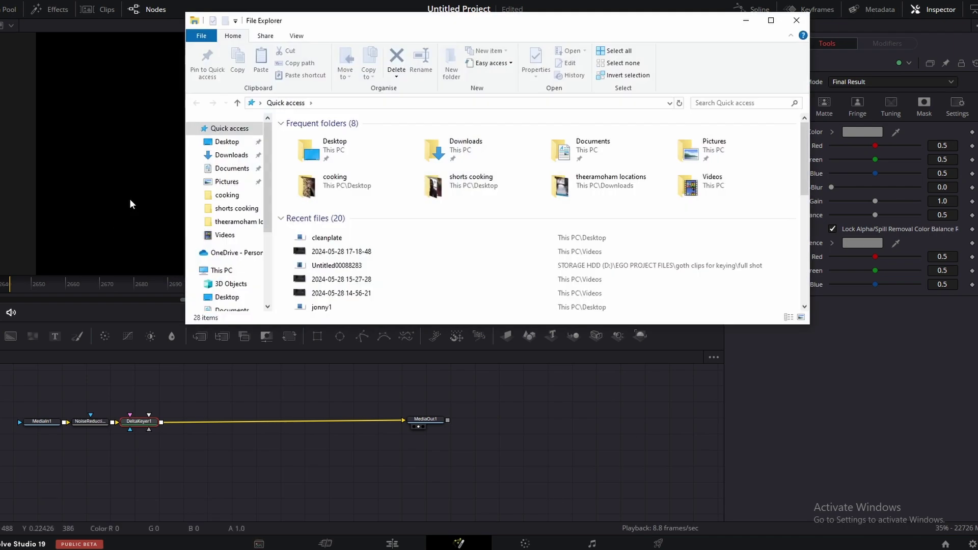
pyautogui.click(243, 154)
pyautogui.click(227, 142)
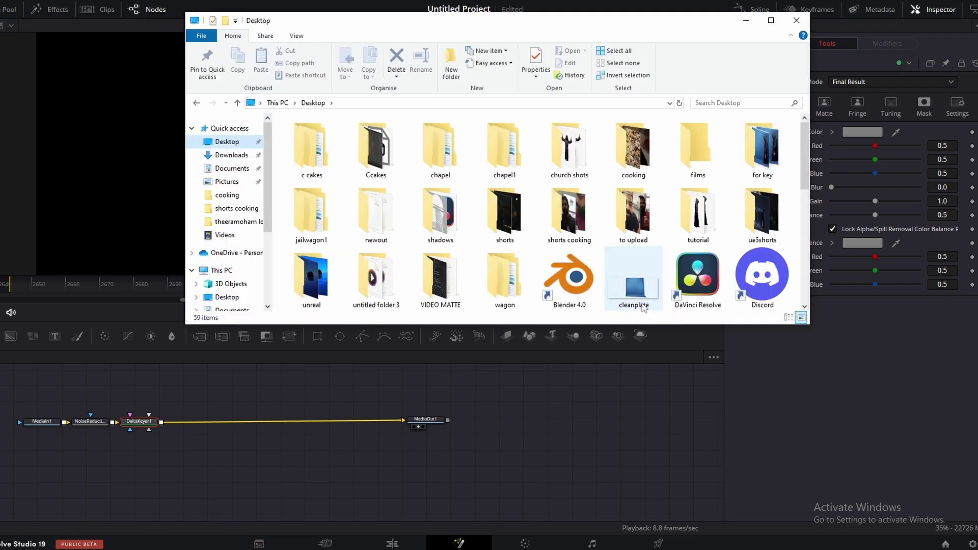
pyautogui.moveTo(638, 299); pyautogui.dragTo(223, 408)
pyautogui.click(796, 20)
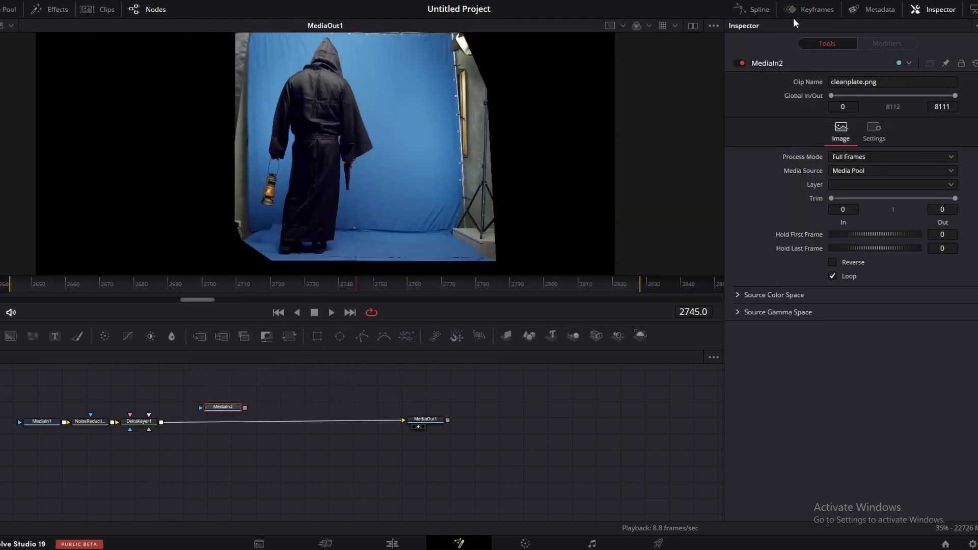
# - Connect the cleanplate node to the Delta Keyer's Clean Plate input and place it above the keyer
pyautogui.moveTo(245, 408); pyautogui.dragTo(136, 423)
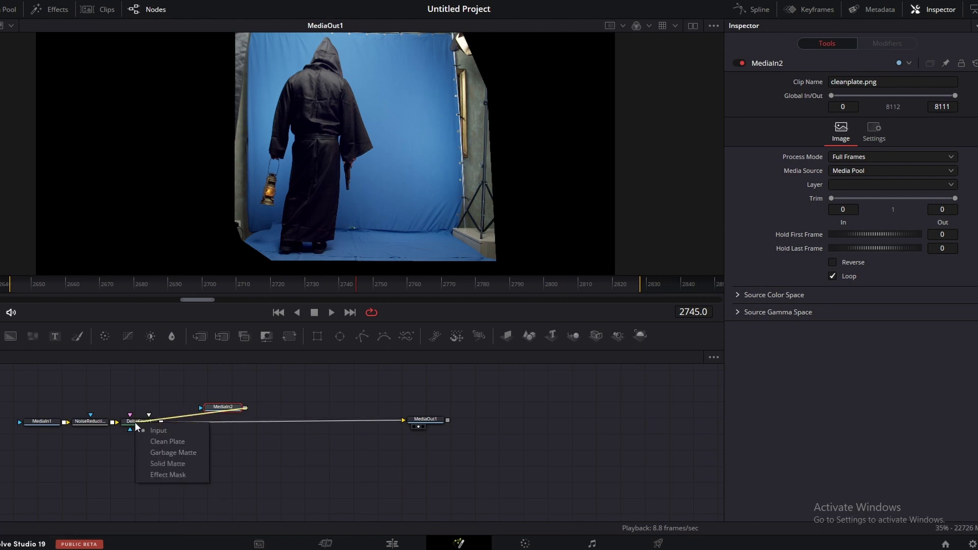
pyautogui.click(185, 440)
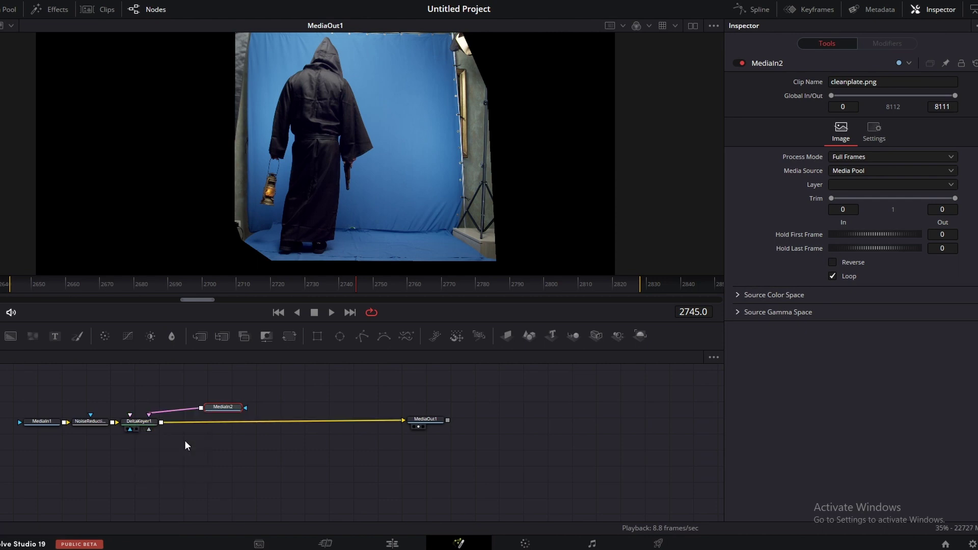
pyautogui.moveTo(218, 412); pyautogui.dragTo(148, 392)
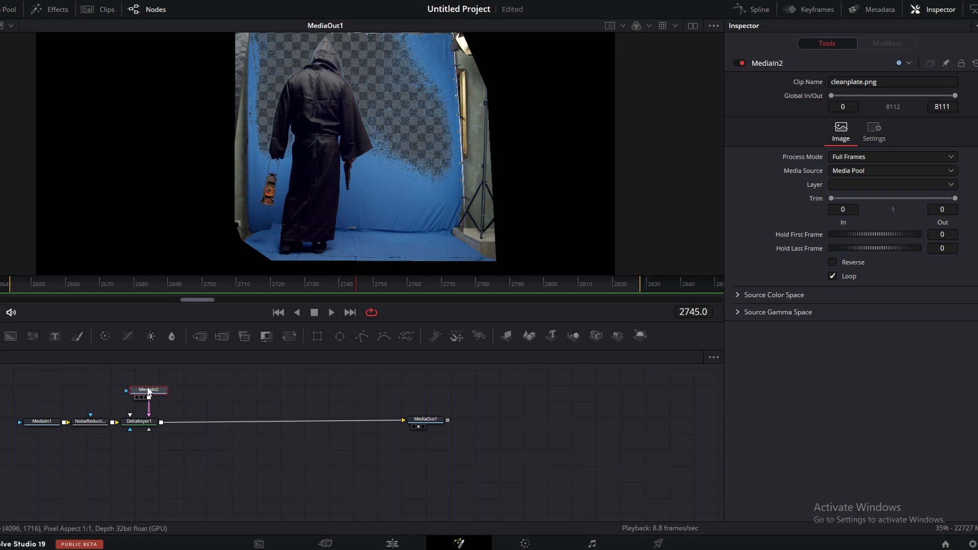
# - Show the Delta Keyer's output in the viewer and set its background color's blue value to 0.519
pyautogui.click(144, 422)
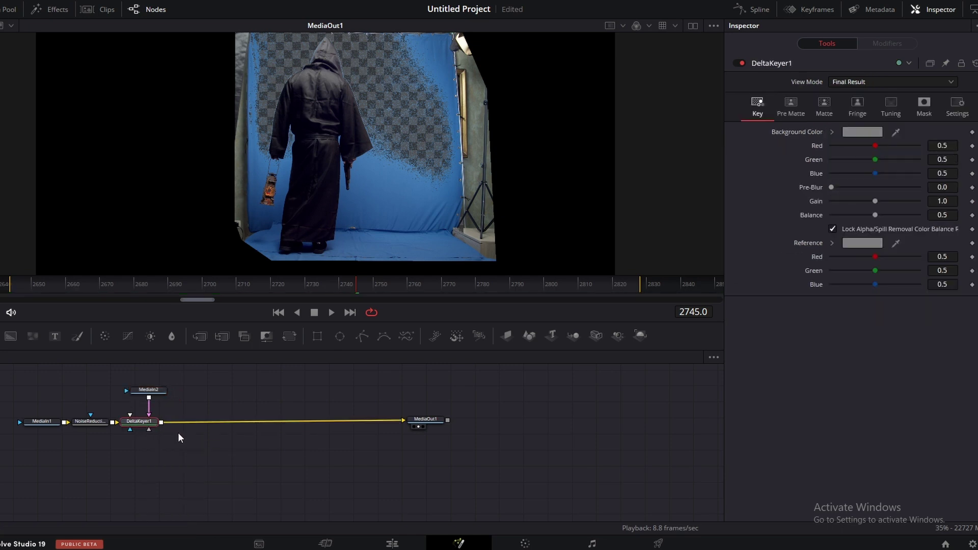
pyautogui.press('1')
pyautogui.moveTo(876, 173); pyautogui.dragTo(877, 171)
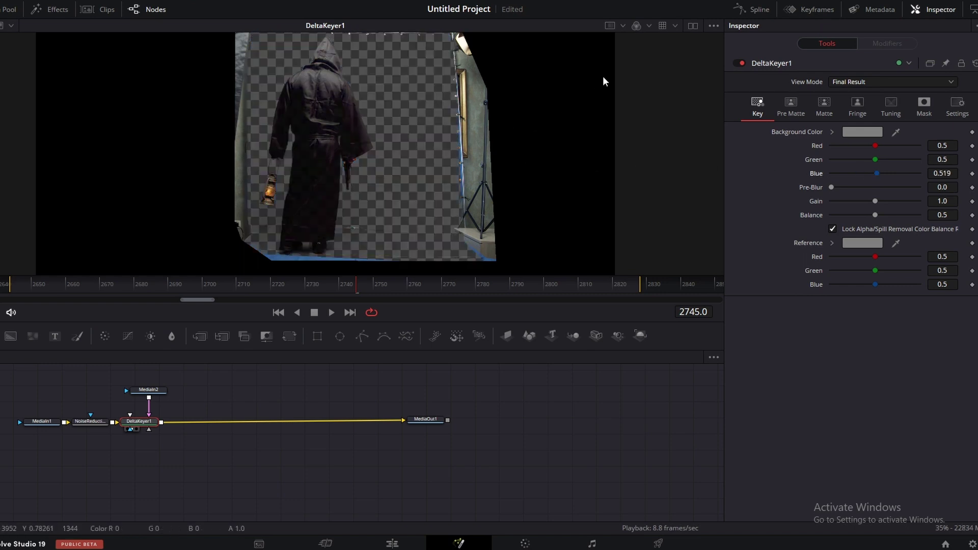
# - With the alpha channel displayed, set the Delta Keyer's Balance to 0.259 and the matte's low threshold to 0.171
pyautogui.click(637, 27)
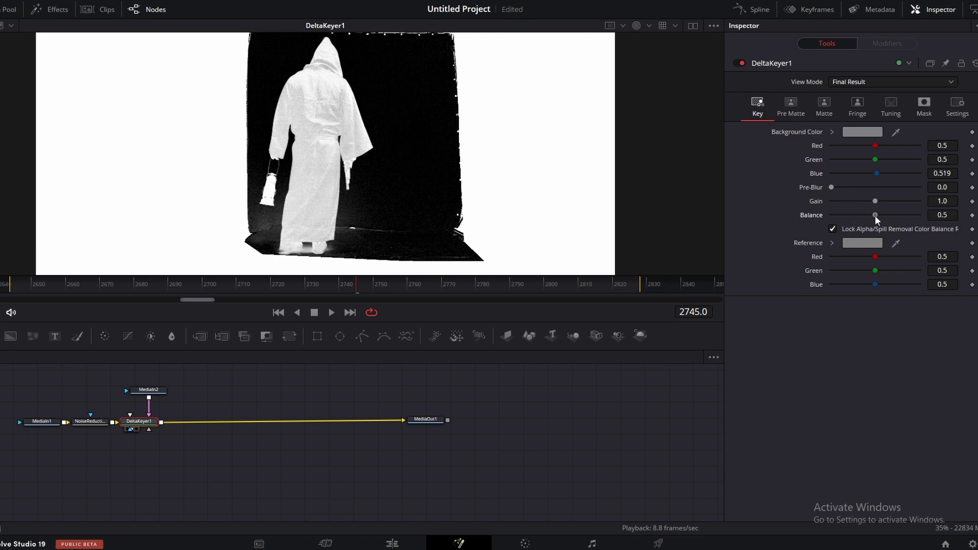
pyautogui.moveTo(875, 216); pyautogui.dragTo(854, 222)
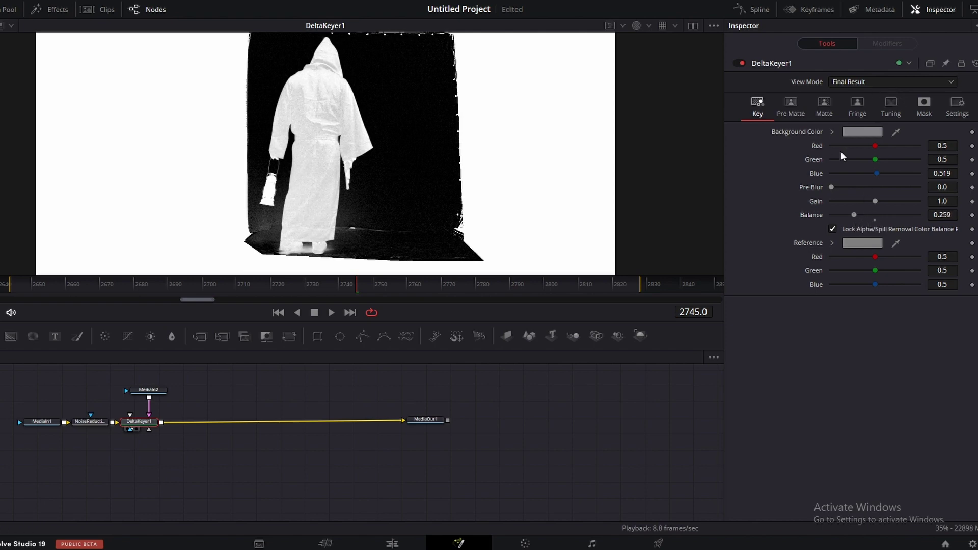
pyautogui.click(822, 103)
pyautogui.moveTo(831, 132); pyautogui.dragTo(850, 129)
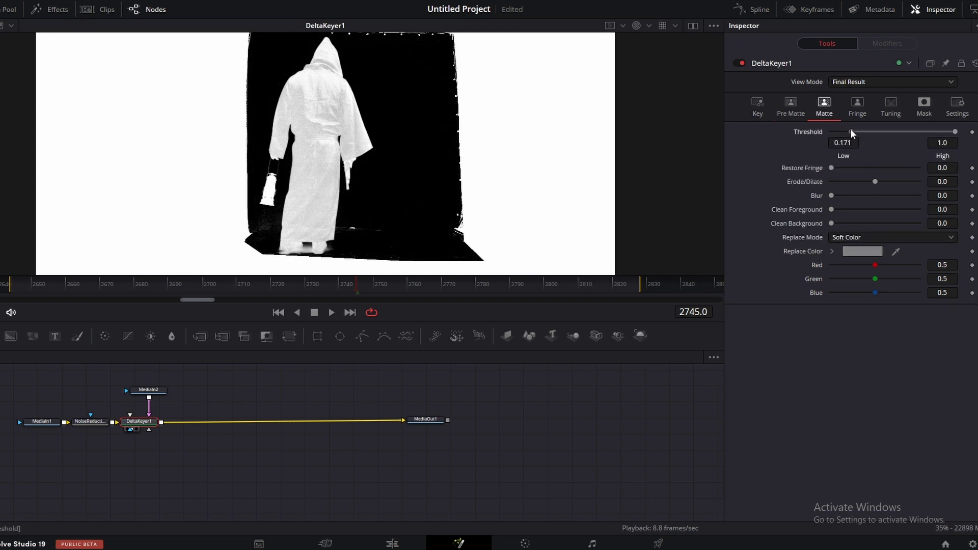
# - Set the Delta Keyer matte's high threshold to 0.739 and Clean Background to 0.00019, and switch the viewer back to color
pyautogui.moveTo(955, 131); pyautogui.dragTo(931, 126)
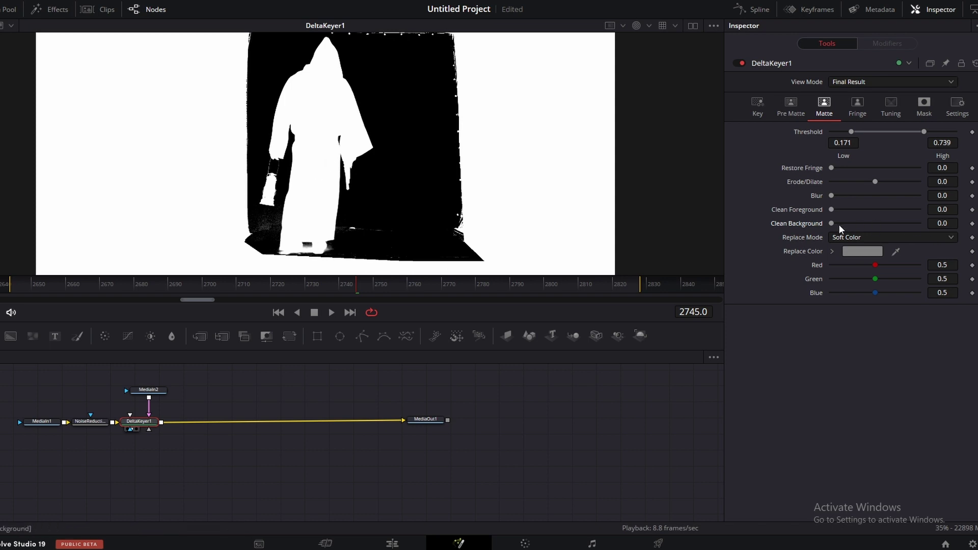
pyautogui.moveTo(831, 222); pyautogui.dragTo(833, 222)
pyautogui.click(637, 25)
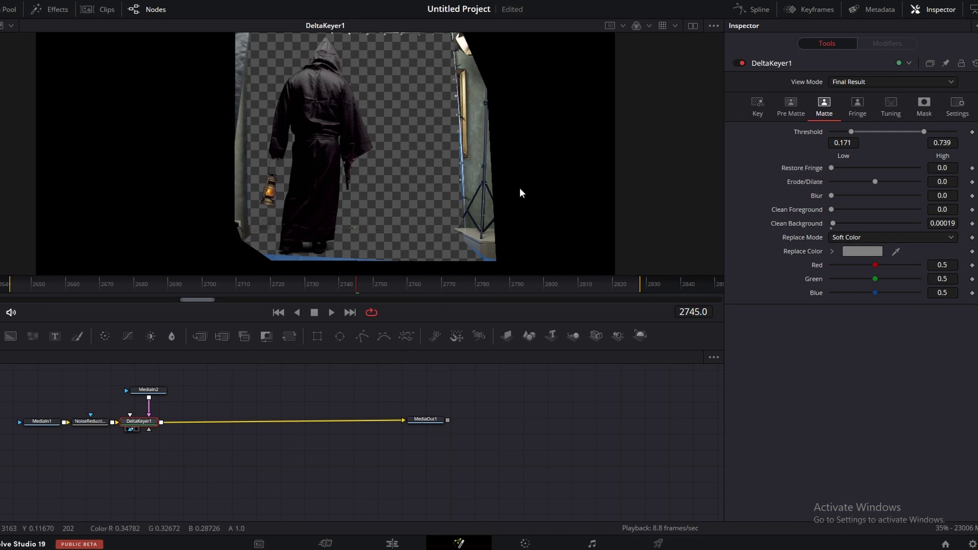
# - Add an unconnected Polygon node and draw a closed mask around the hooded figure, just inside the blue screen's edges
pyautogui.click(170, 389)
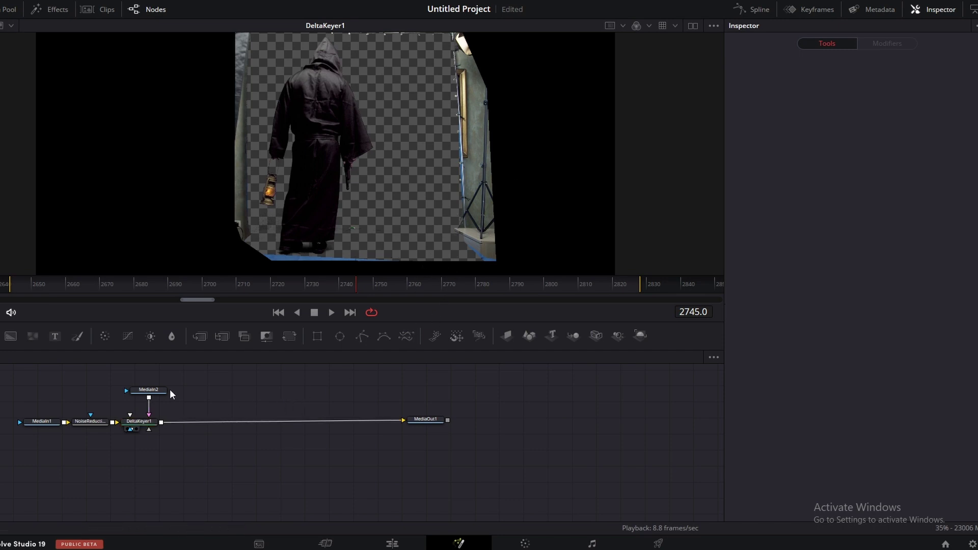
pyautogui.click(365, 338)
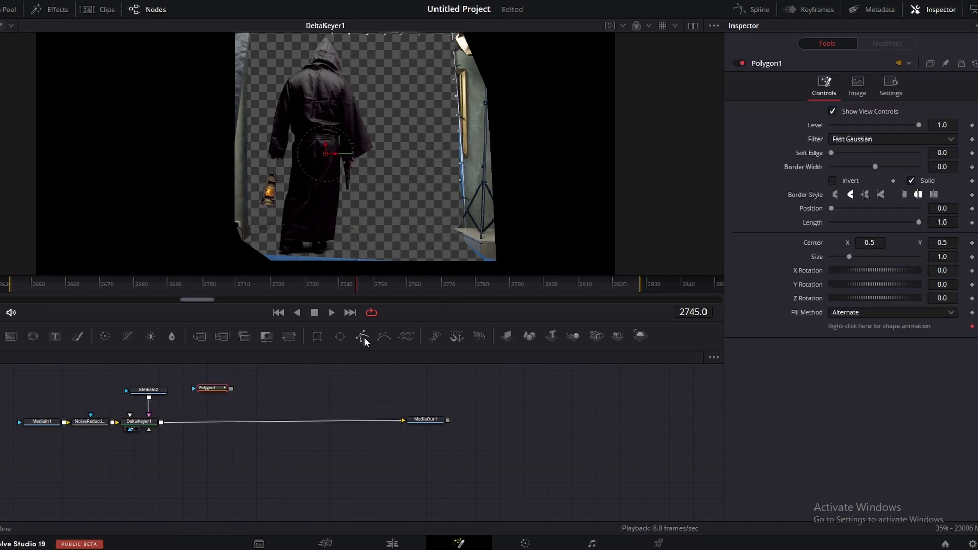
pyautogui.click(253, 50)
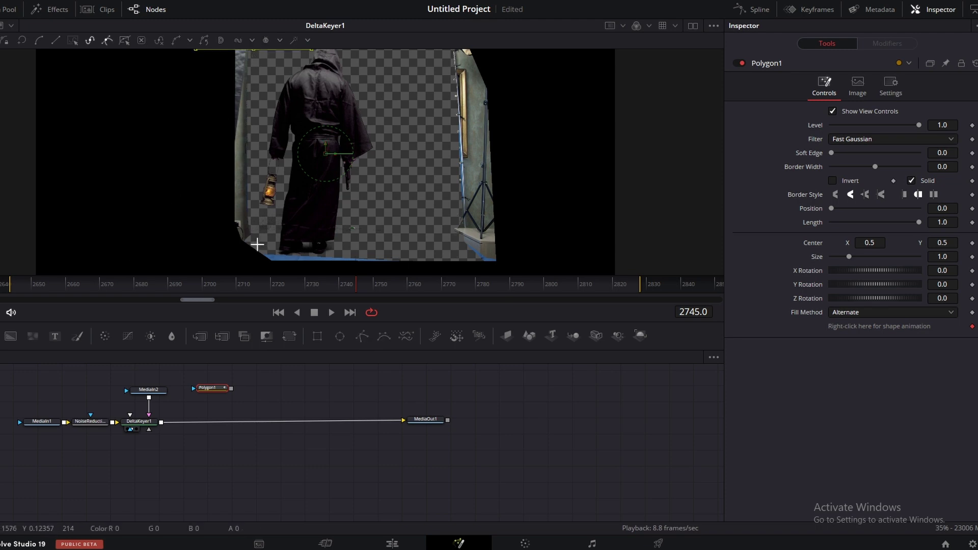
pyautogui.click(257, 246)
pyautogui.click(286, 252)
pyautogui.click(300, 256)
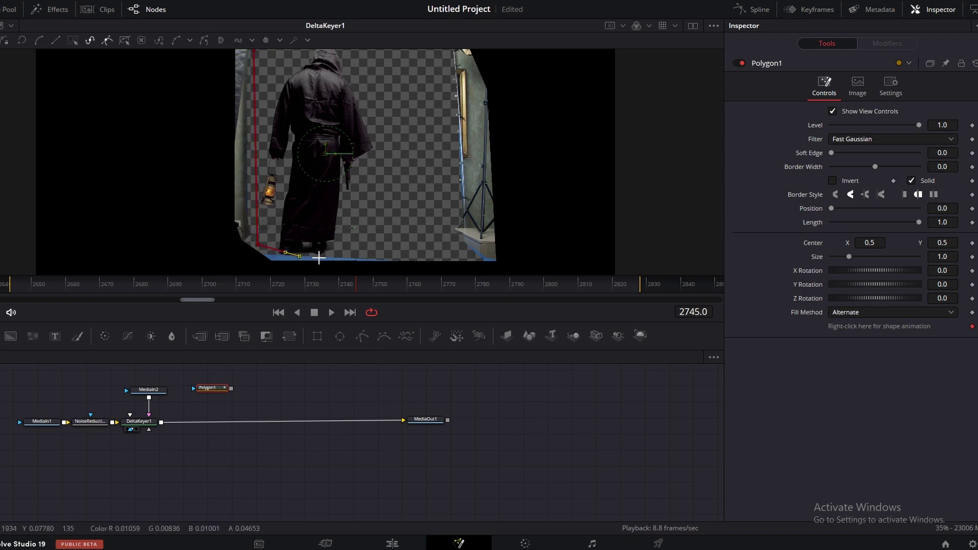
pyautogui.click(372, 258)
pyautogui.click(409, 258)
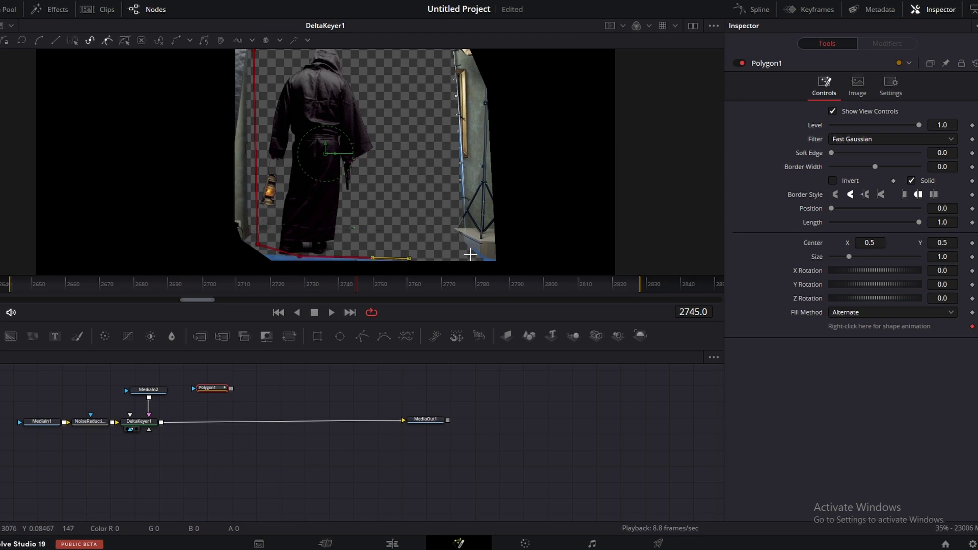
pyautogui.click(467, 253)
pyautogui.click(456, 238)
pyautogui.click(450, 232)
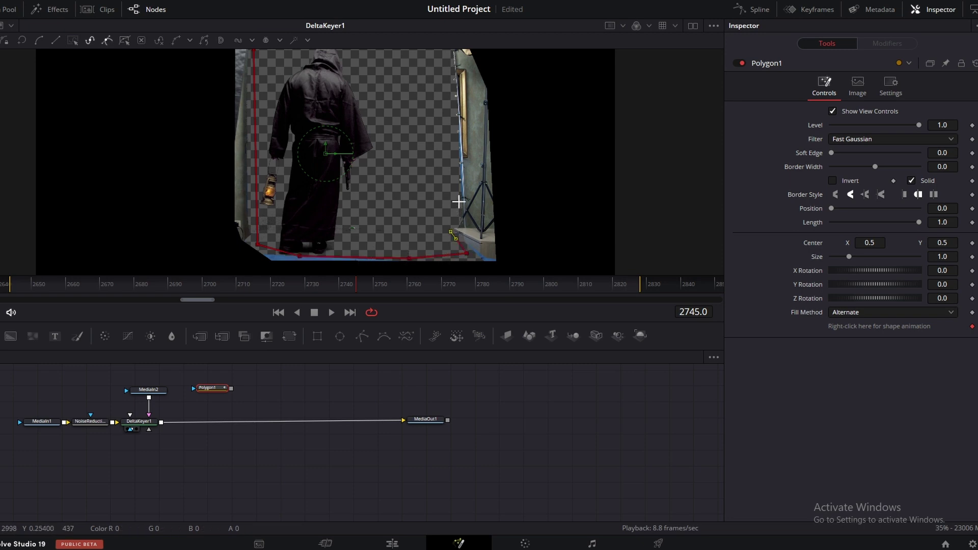
pyautogui.click(453, 154)
pyautogui.click(454, 116)
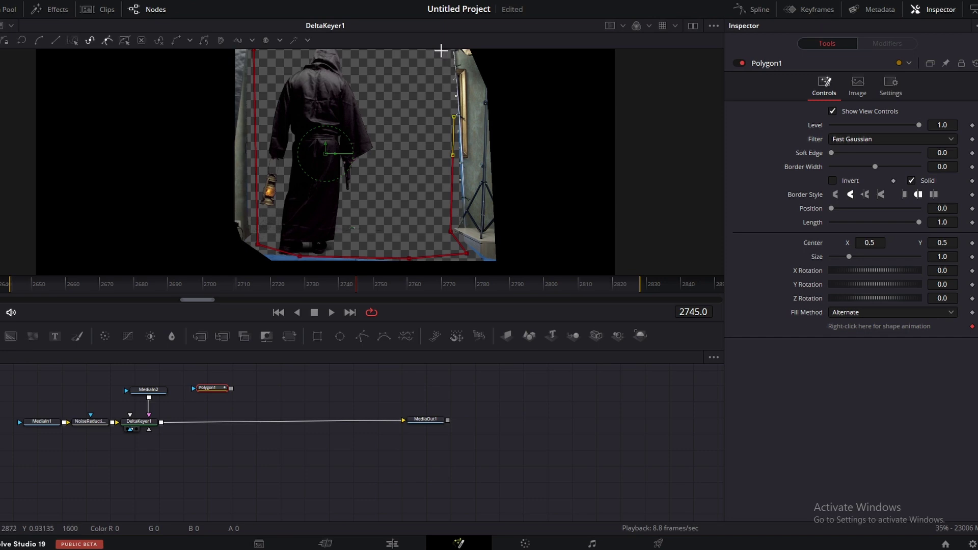
pyautogui.click(444, 72)
pyautogui.scroll(3, 415, 98)
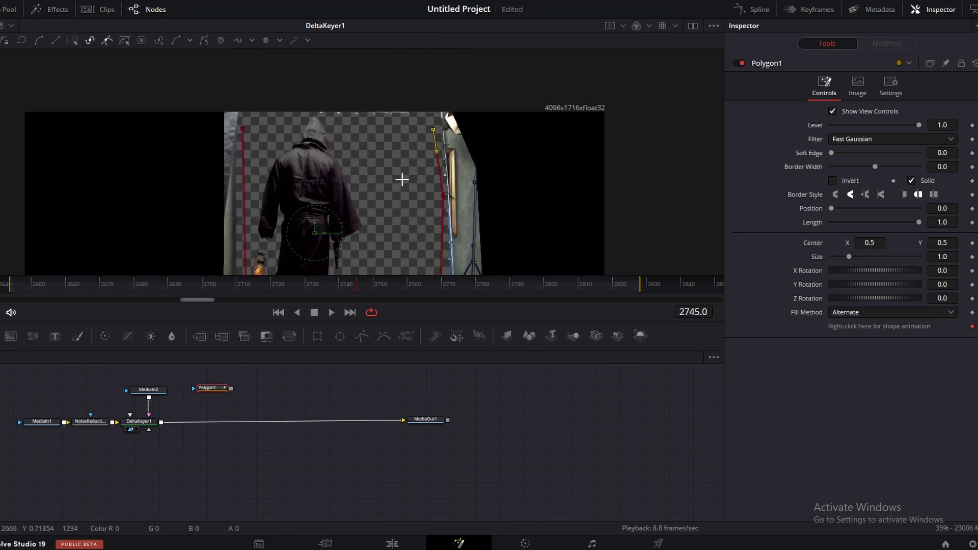
pyautogui.click(426, 118)
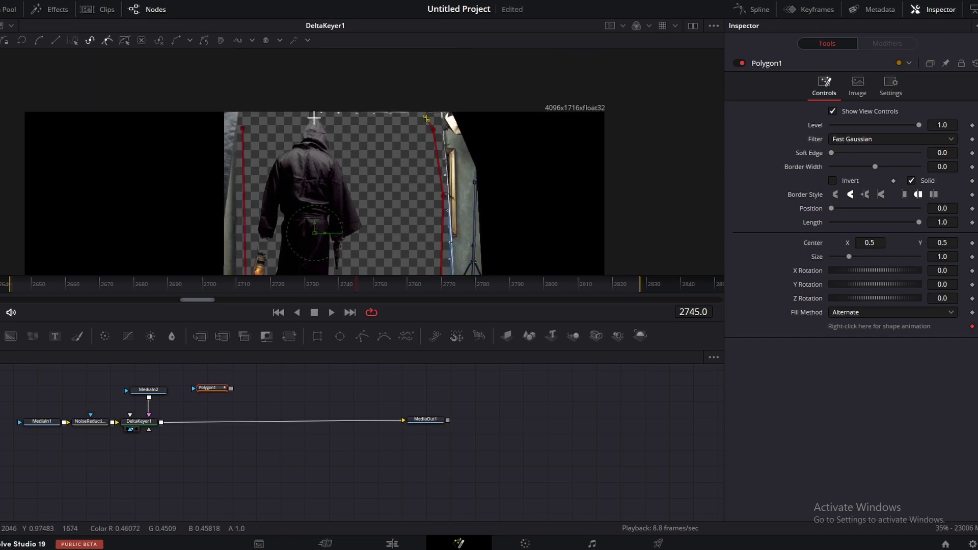
pyautogui.click(267, 116)
pyautogui.click(244, 115)
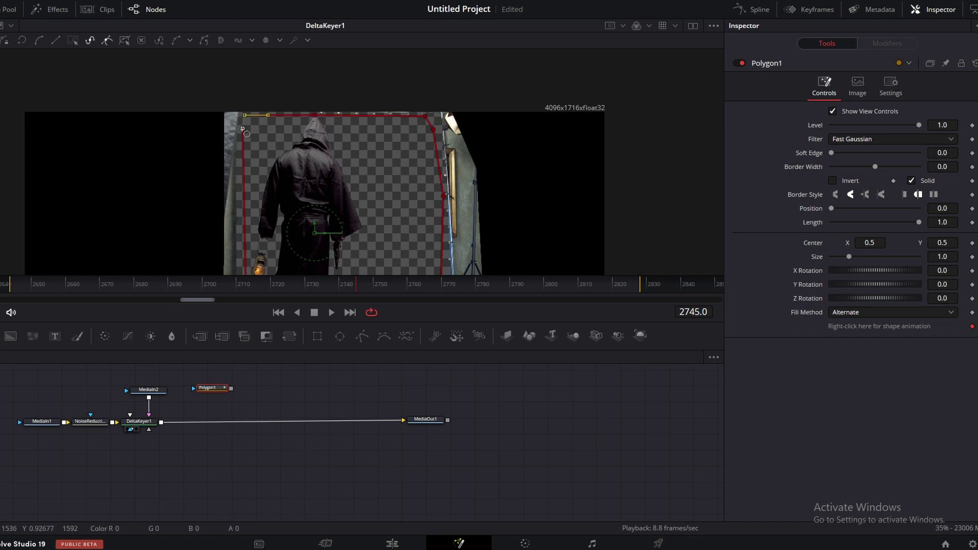
pyautogui.click(243, 130)
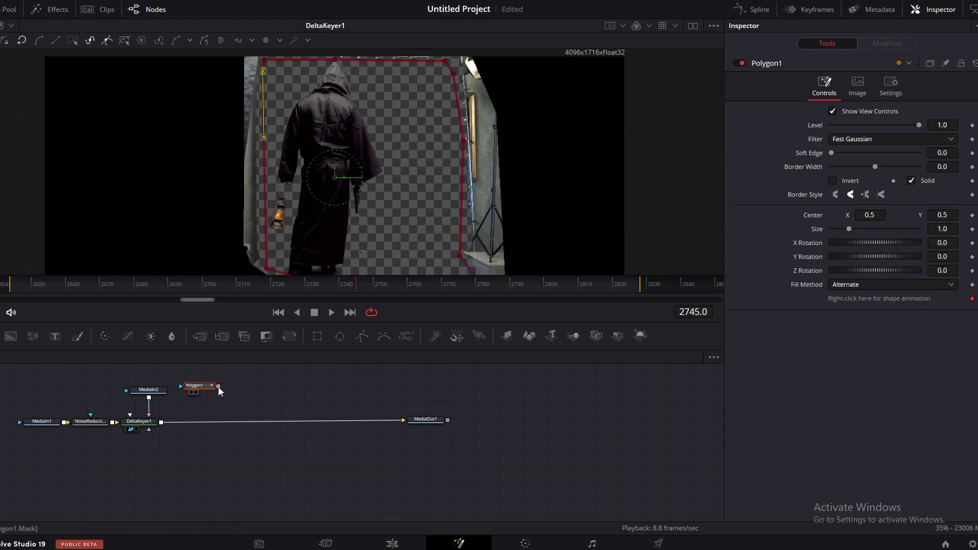
# - Connect the polygon to the Delta Keyer's Garbage Matte input and invert the mask
pyautogui.moveTo(218, 387); pyautogui.dragTo(137, 421)
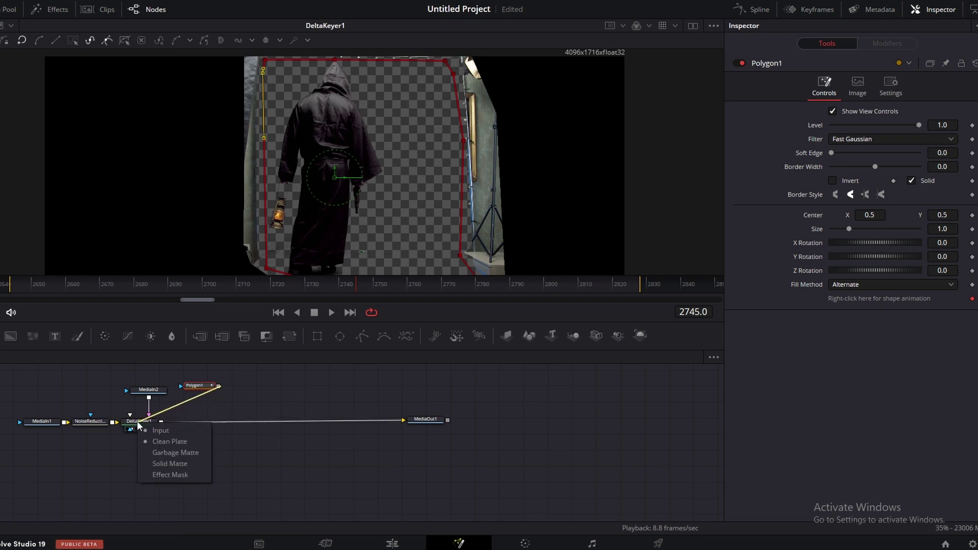
pyautogui.click(187, 453)
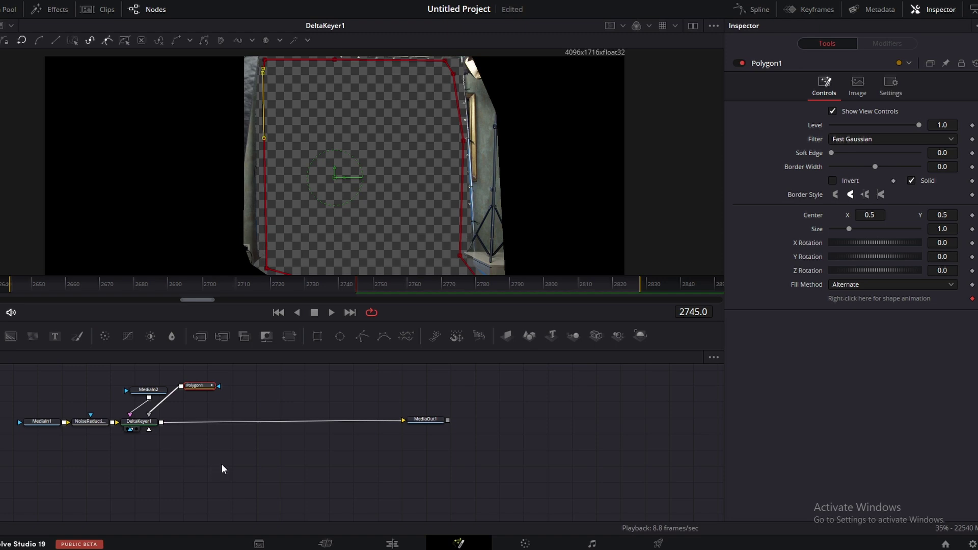
pyautogui.click(832, 181)
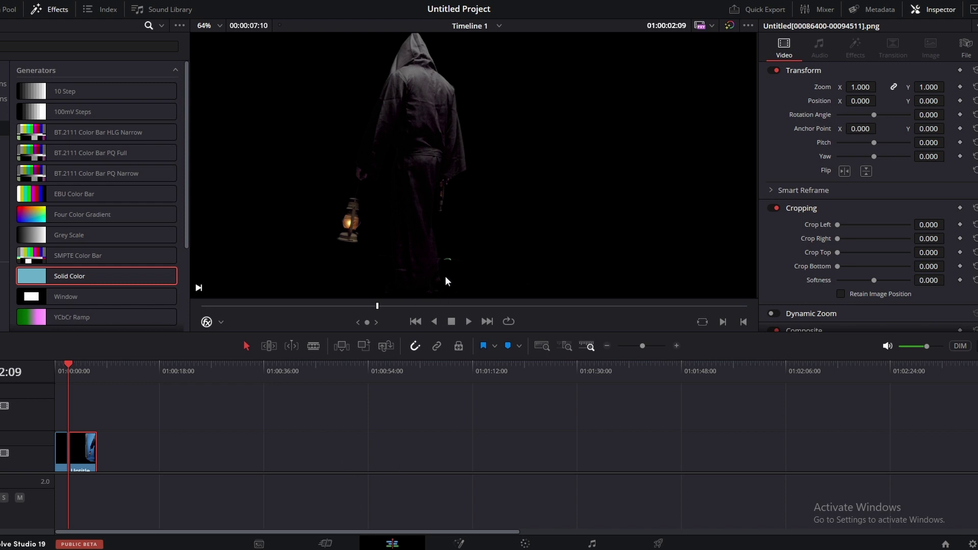
# - In the edit timeline, move the keyed clip up one video track and place a Solid Color generator beneath it
pyautogui.moveTo(79, 458); pyautogui.dragTo(81, 403)
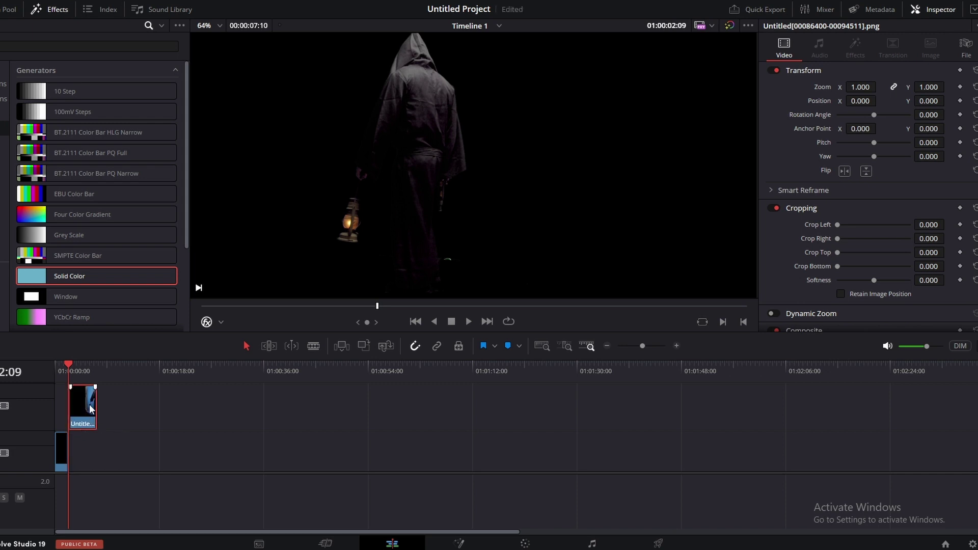
pyautogui.moveTo(43, 275); pyautogui.dragTo(76, 461)
# - Change the Solid Color generator to dark gray, with the playhead over the keyed clip
pyautogui.click(81, 445)
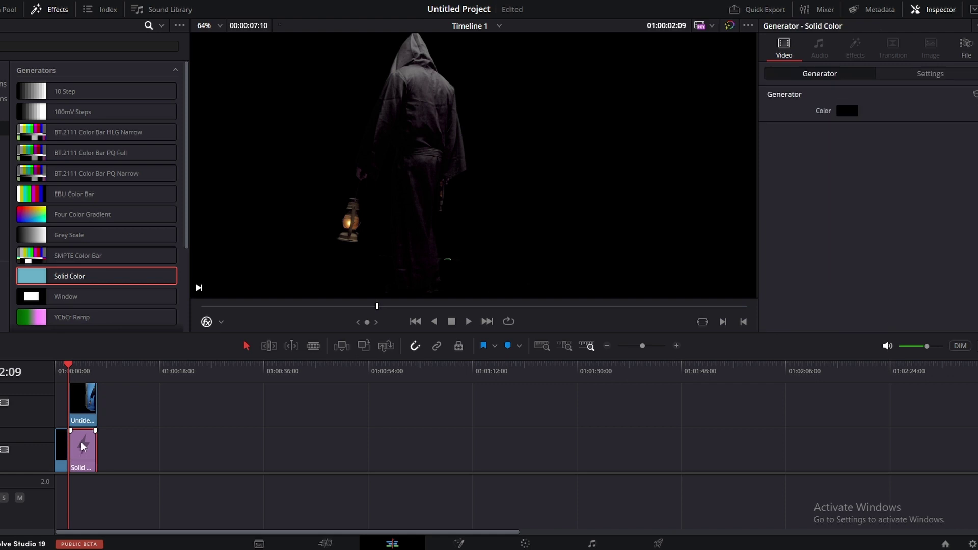
pyautogui.moveTo(69, 368); pyautogui.dragTo(76, 367)
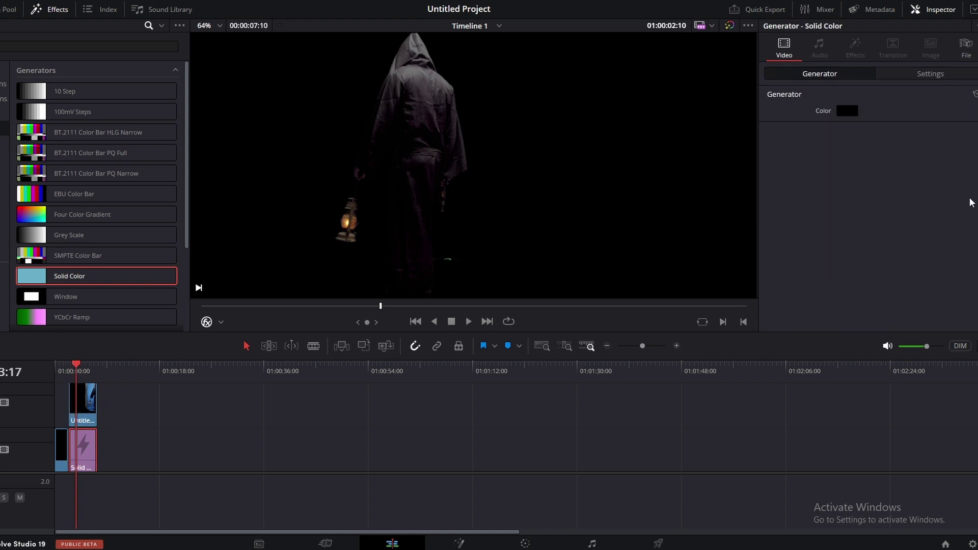
pyautogui.click(848, 112)
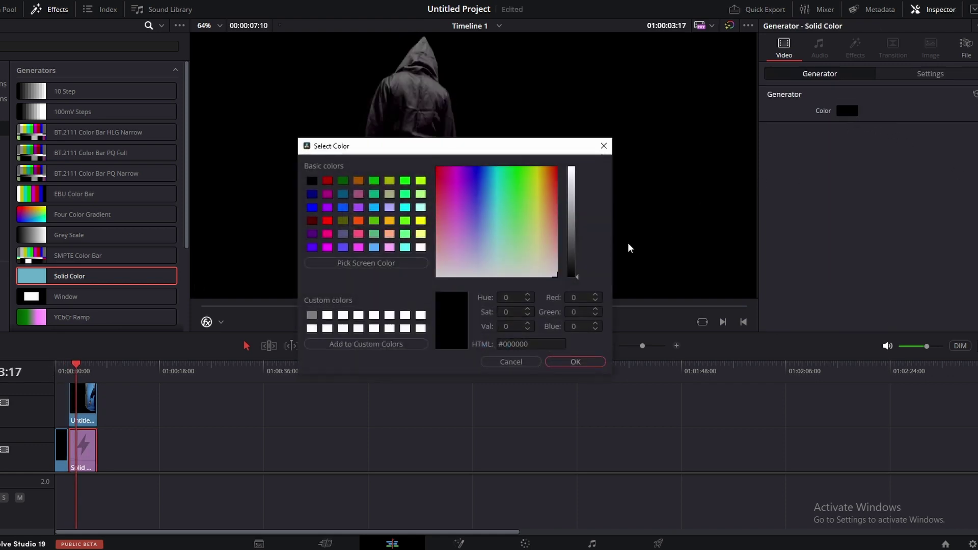
pyautogui.click(577, 256)
pyautogui.click(565, 363)
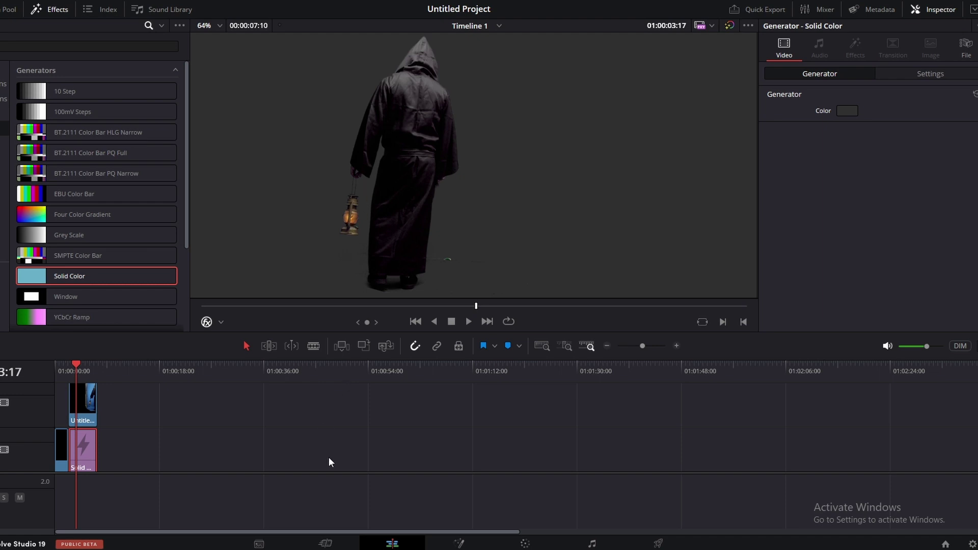
# - Return to the Fusion composition and tidy the clean plate and polygon nodes above the Delta Keyer, leaving the polygon selected
pyautogui.click(460, 543)
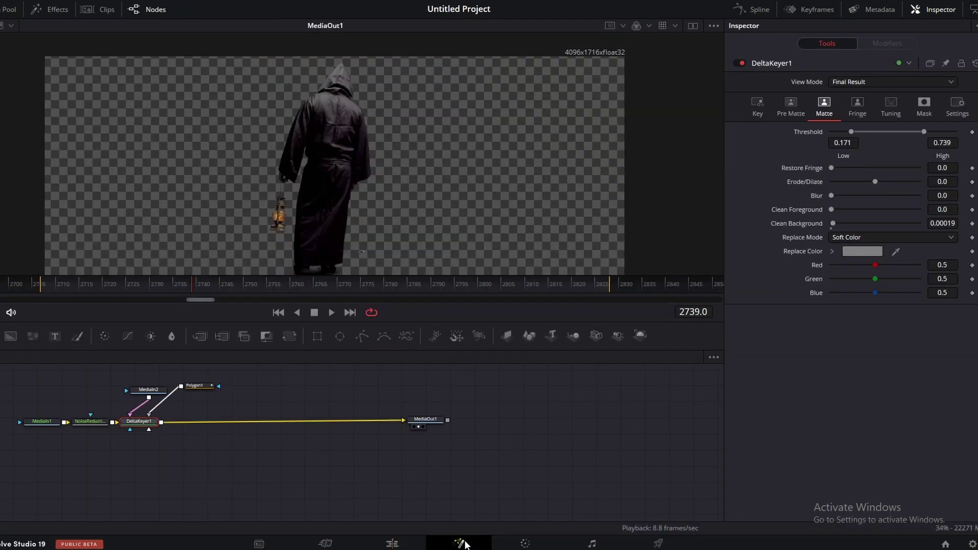
pyautogui.click(148, 394)
pyautogui.click(194, 388)
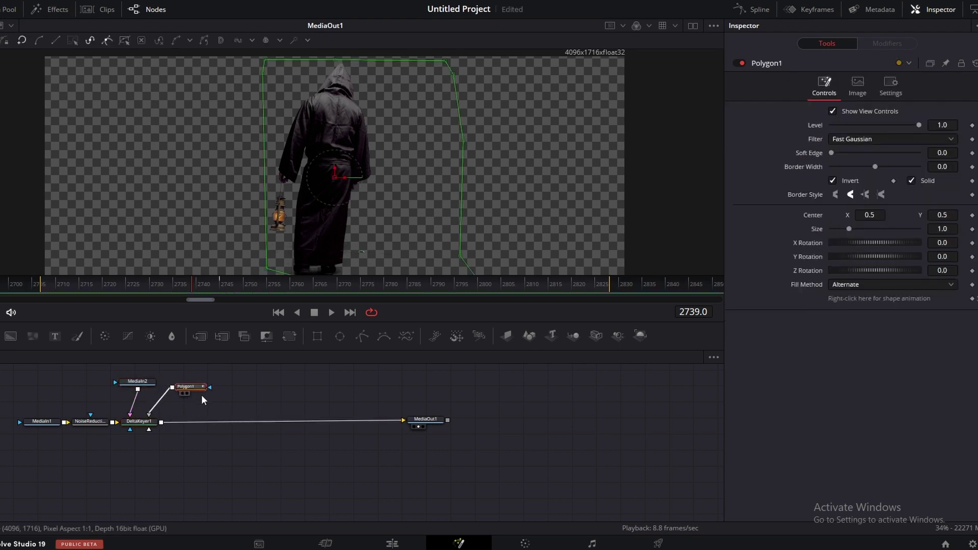